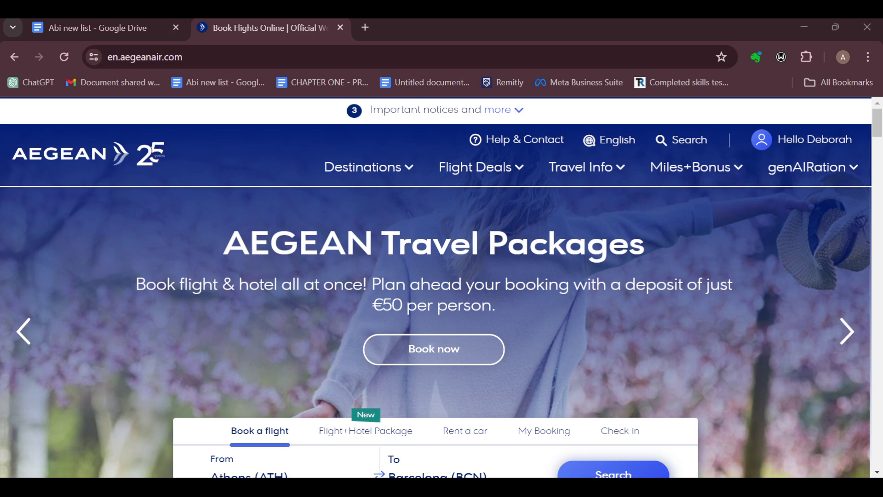
- Look over the homepage's booking widget and open the form for managing an existing booking
{"action": "scroll", "coordinate": [436, 287], "scroll_direction": "down", "scroll_amount": 3}
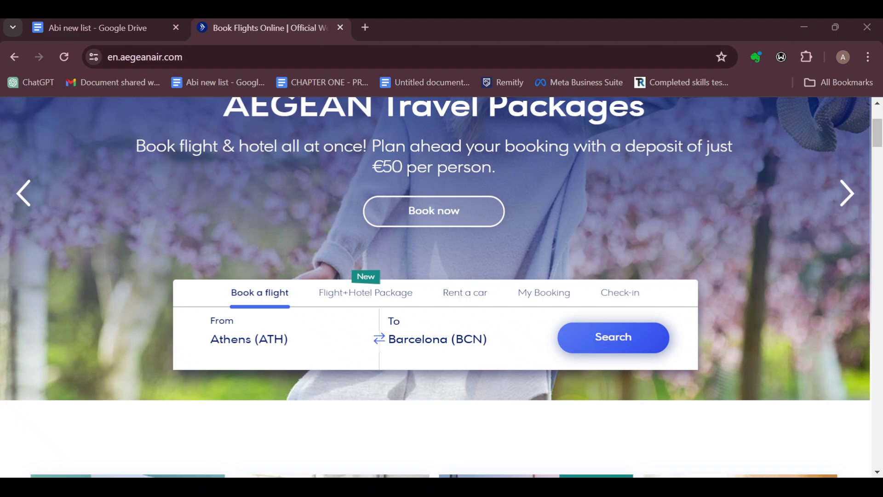
{"action": "scroll", "coordinate": [441, 287], "scroll_direction": "down", "scroll_amount": 2}
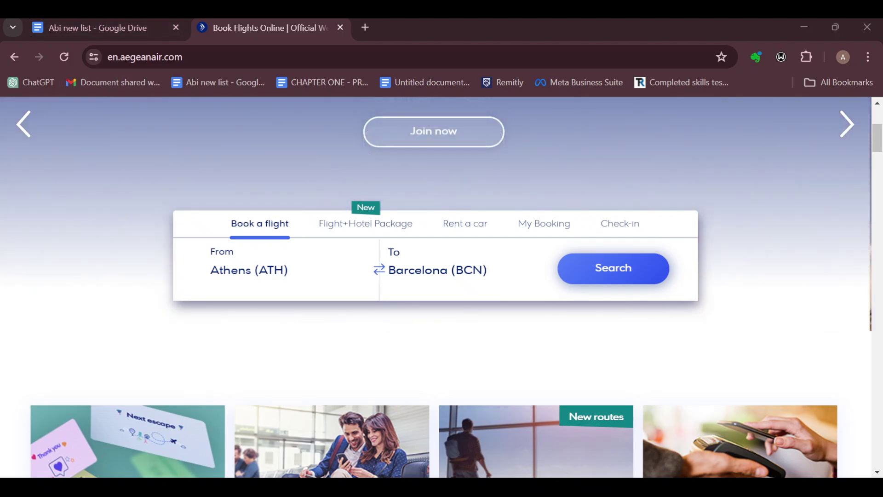
{"action": "scroll", "coordinate": [441, 285], "scroll_direction": "down", "scroll_amount": 2}
{"action": "scroll", "coordinate": [442, 285], "scroll_direction": "up", "scroll_amount": 2}
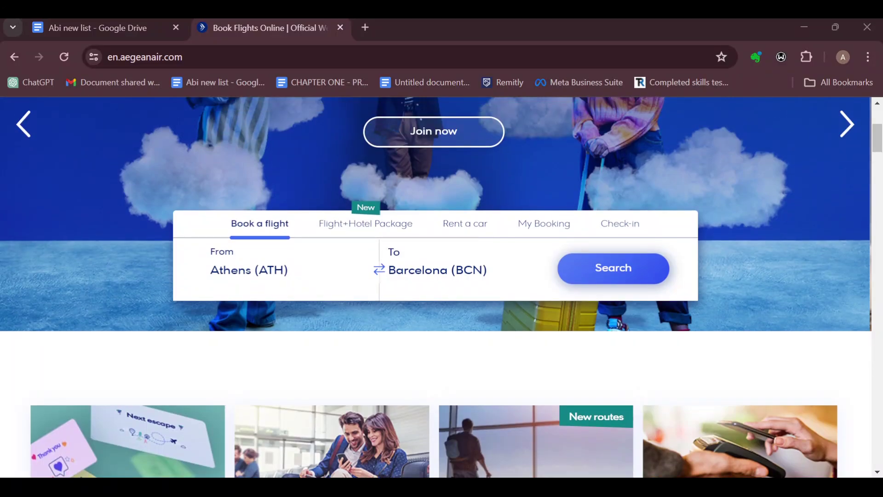
{"action": "left_click", "coordinate": [364, 172]}
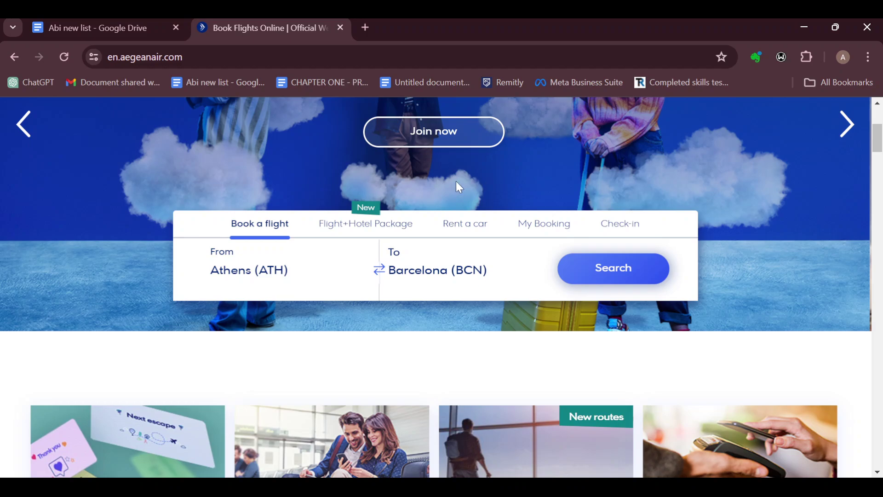
{"action": "left_click", "coordinate": [559, 224]}
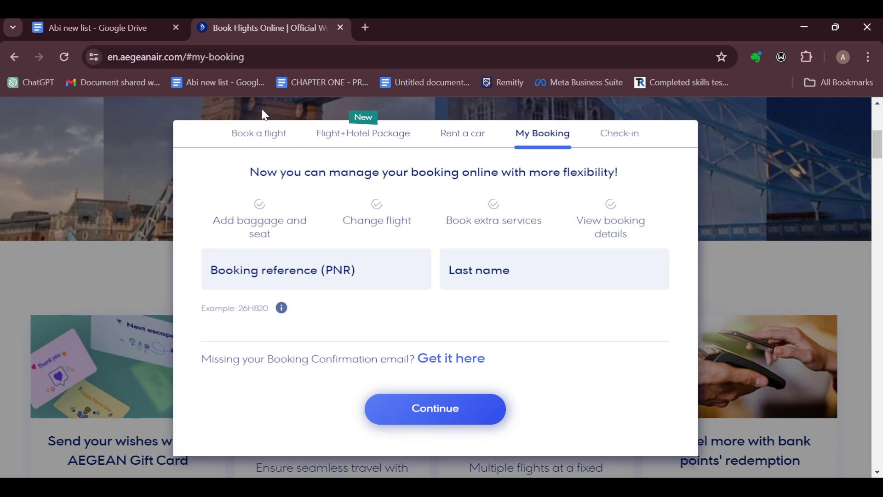
- Search for round-trip flights from Athens (ATH) to Barcelona (BCN), 13 Jun to 15 Jun, for 1 adult
{"action": "left_click", "coordinate": [263, 132]}
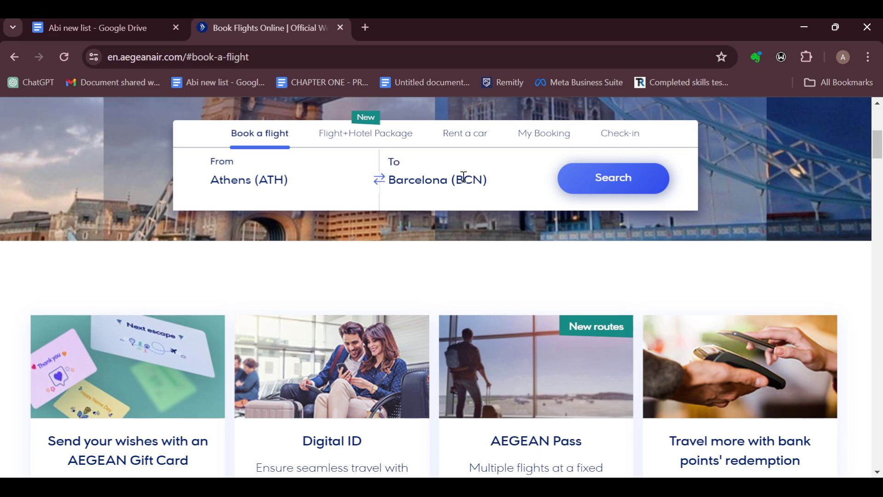
{"action": "left_click", "coordinate": [586, 190]}
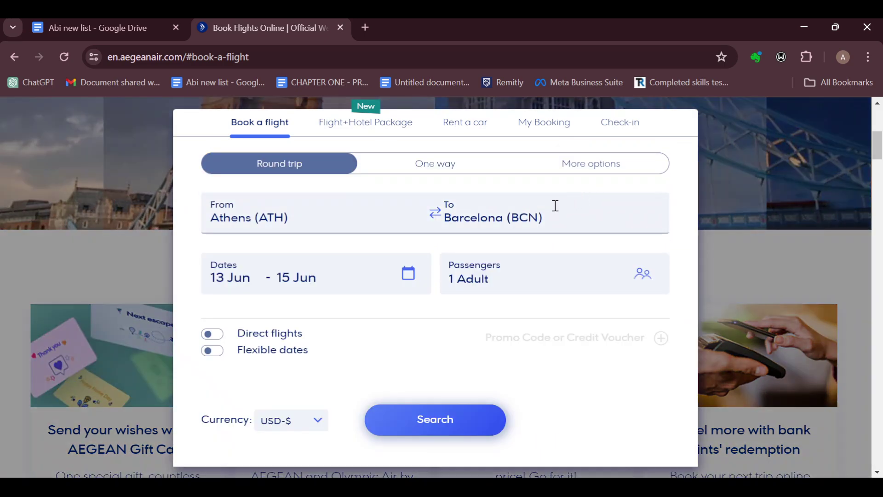
{"action": "left_click", "coordinate": [258, 279]}
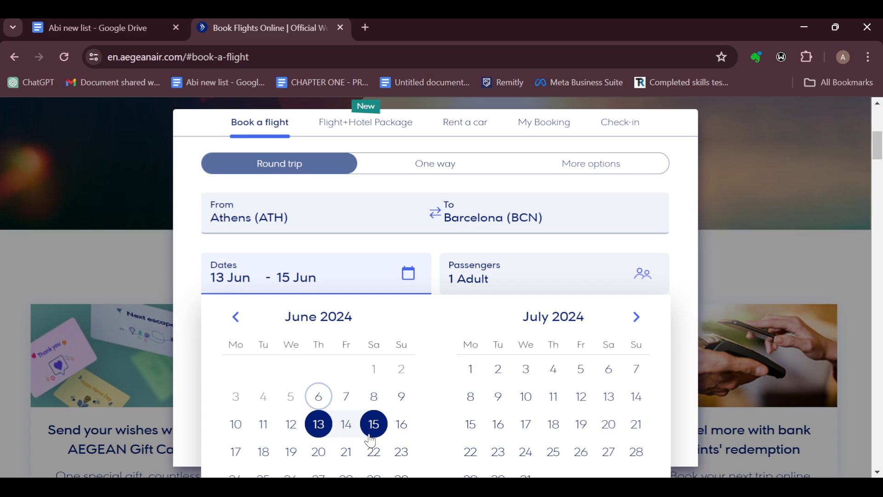
{"action": "left_click", "coordinate": [520, 271]}
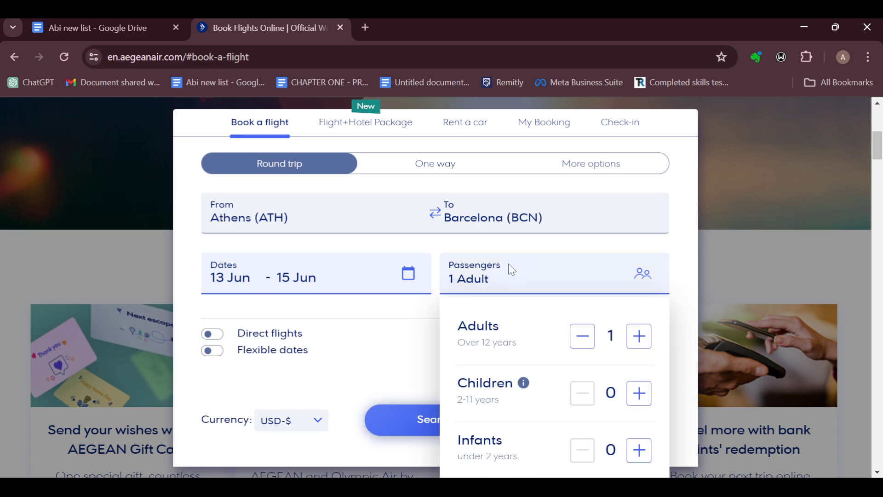
{"action": "left_click", "coordinate": [337, 365]}
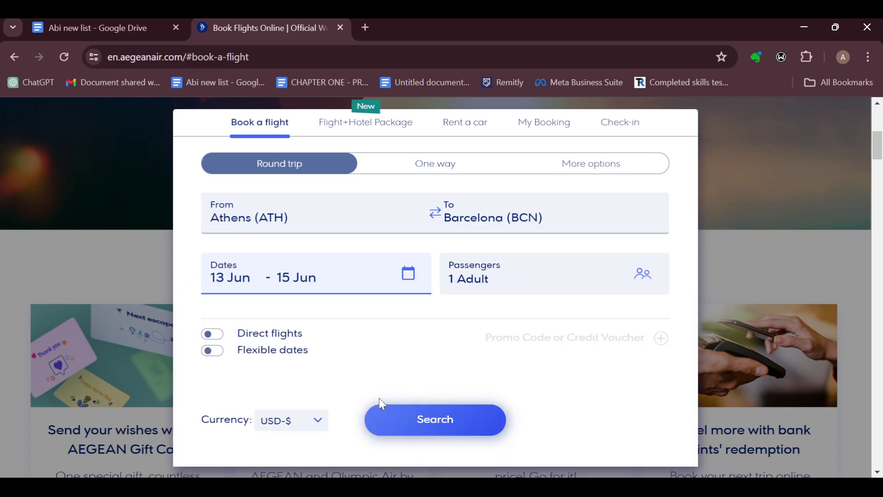
{"action": "left_click", "coordinate": [418, 421]}
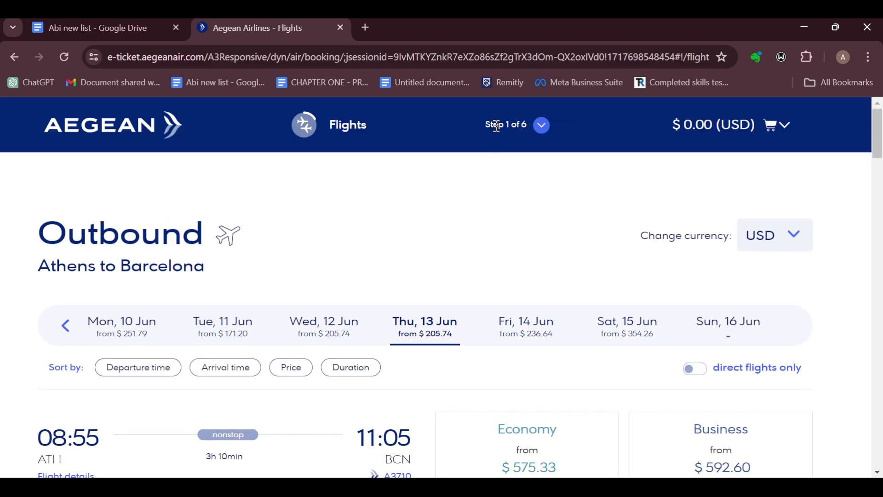
- View the overview of booking steps and look through the outbound flights offered for Thu, 13 Jun
{"action": "left_click", "coordinate": [542, 125]}
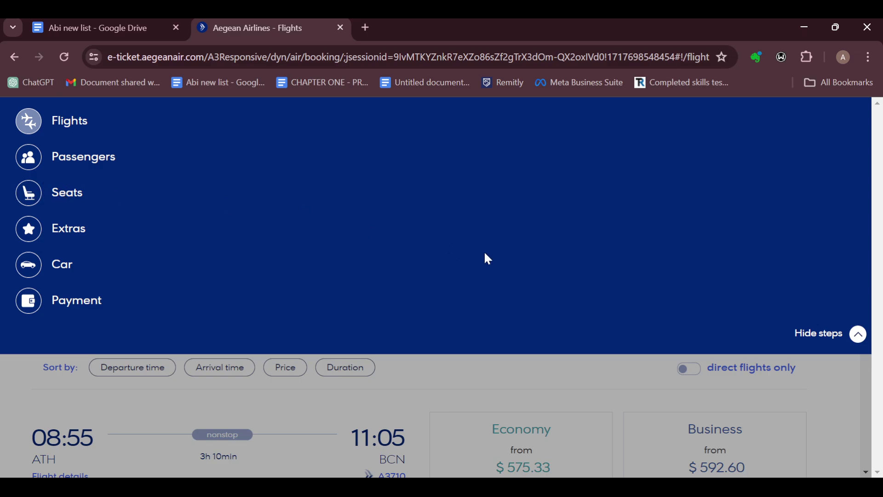
{"action": "left_click", "coordinate": [859, 334]}
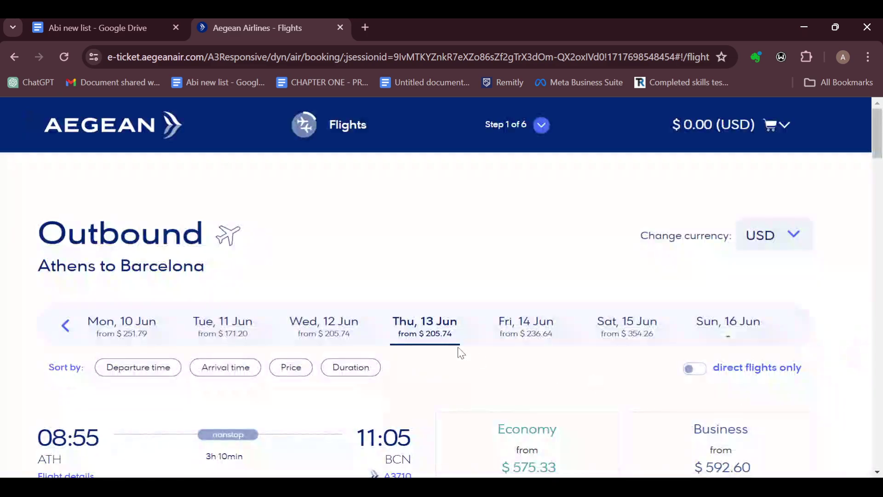
{"action": "scroll", "coordinate": [461, 353], "scroll_direction": "down", "scroll_amount": 4}
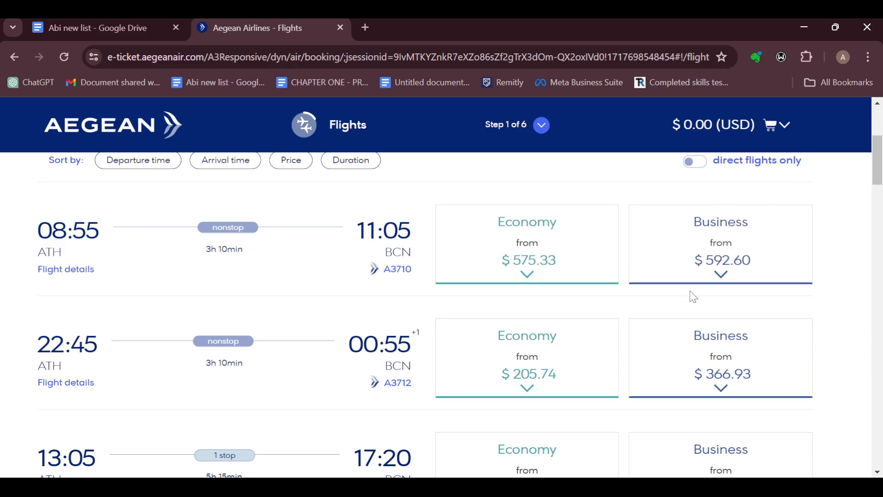
{"action": "scroll", "coordinate": [532, 243], "scroll_direction": "down", "scroll_amount": 1}
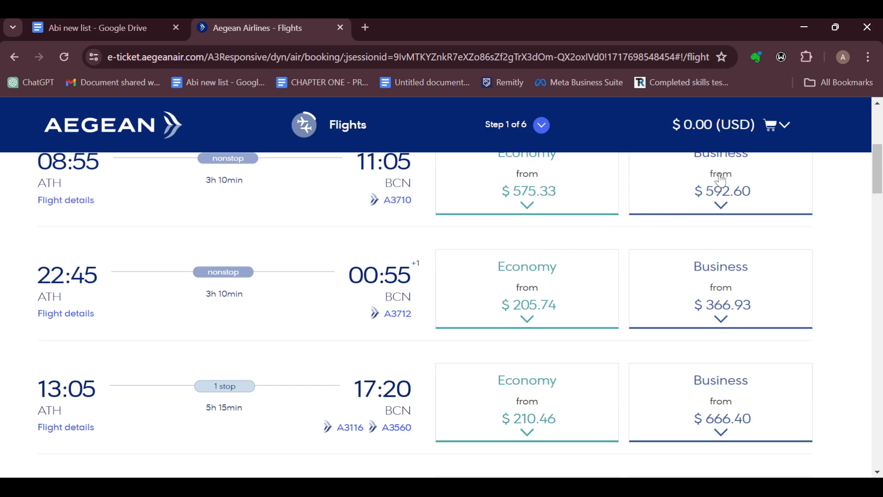
{"action": "scroll", "coordinate": [736, 213], "scroll_direction": "up", "scroll_amount": 1}
{"action": "scroll", "coordinate": [736, 212], "scroll_direction": "down", "scroll_amount": 1}
{"action": "scroll", "coordinate": [525, 235], "scroll_direction": "up", "scroll_amount": 2}
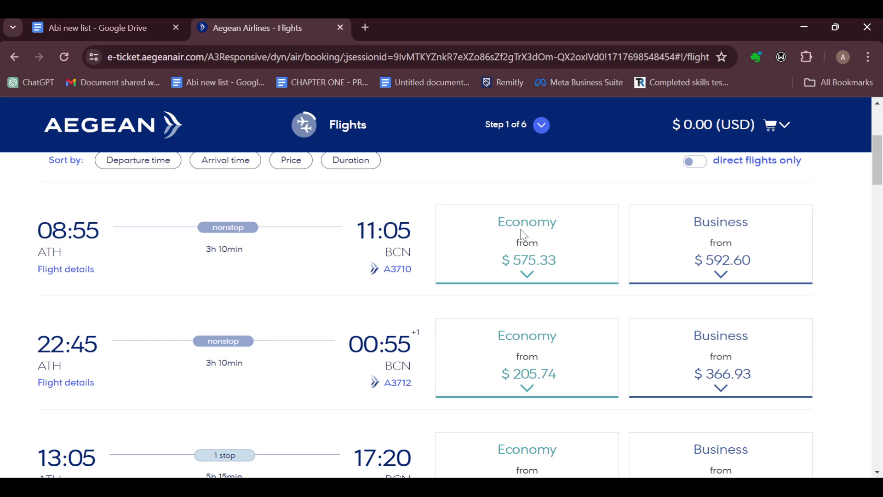
- Select the Economy ComfortFlex fare for the nonstop 08:55 outbound flight from Athens to Barcelona
{"action": "left_click", "coordinate": [526, 274]}
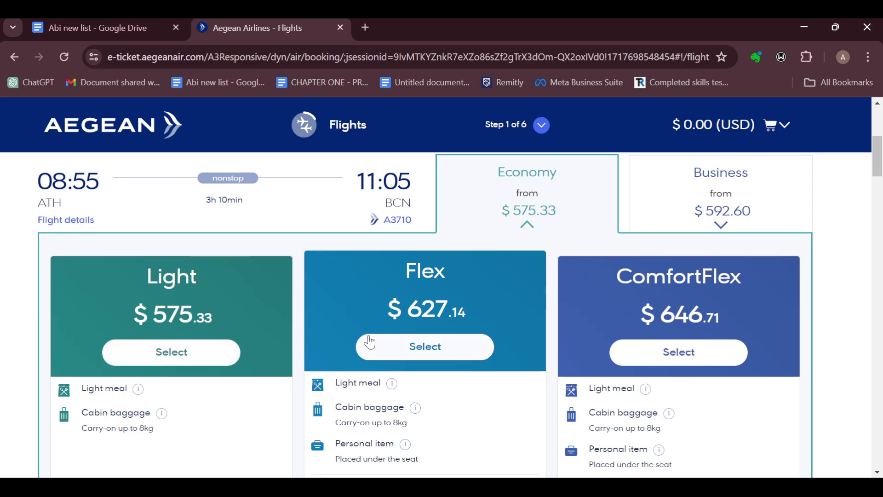
{"action": "scroll", "coordinate": [699, 349], "scroll_direction": "down", "scroll_amount": 2}
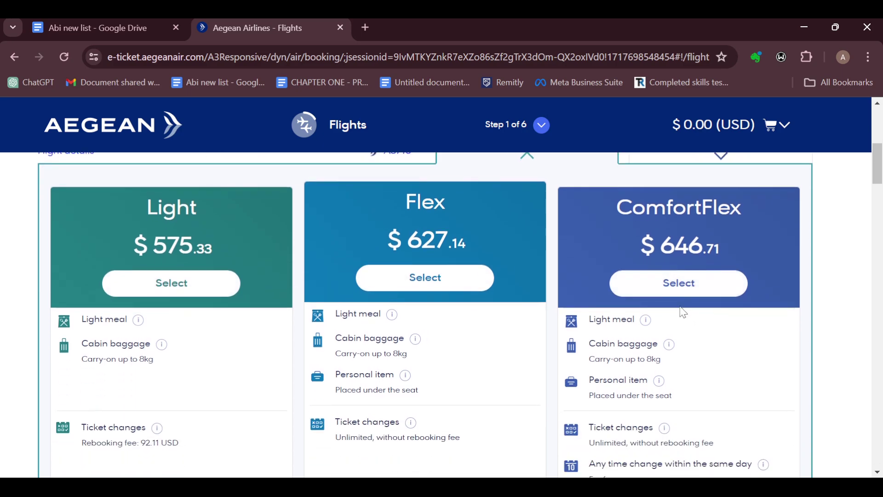
{"action": "scroll", "coordinate": [713, 277], "scroll_direction": "down", "scroll_amount": 3}
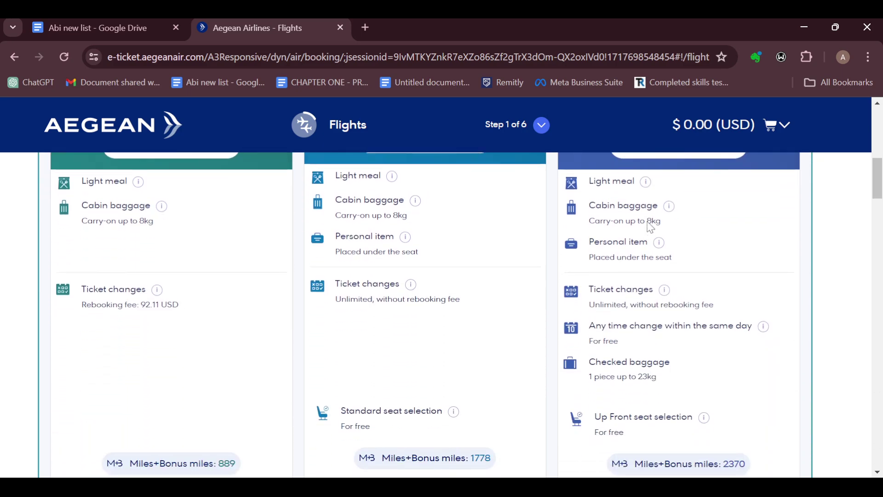
{"action": "scroll", "coordinate": [651, 221], "scroll_direction": "up", "scroll_amount": 1}
{"action": "scroll", "coordinate": [651, 205], "scroll_direction": "up", "scroll_amount": 2}
{"action": "left_click", "coordinate": [679, 286]}
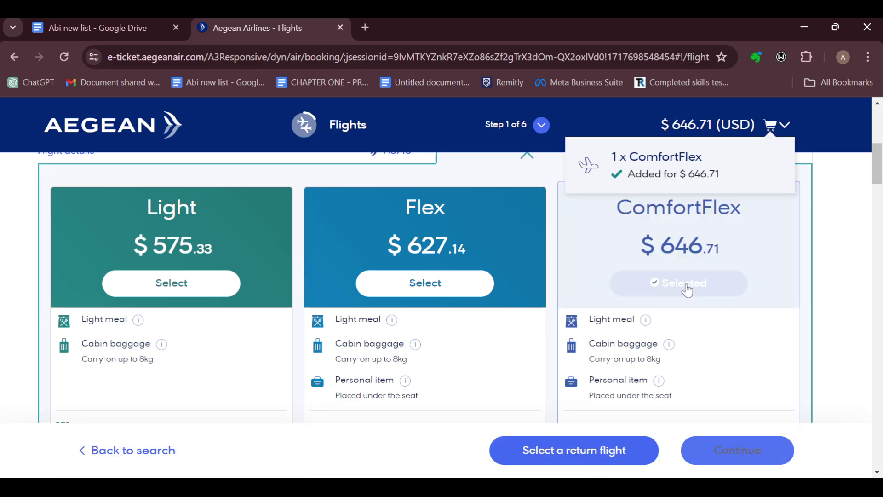
- Select the Economy ComfortFlex fare for the 07:50 to 14:55 return flight and continue to the passenger details
{"action": "left_click", "coordinate": [639, 465]}
{"action": "scroll", "coordinate": [469, 345], "scroll_direction": "down", "scroll_amount": 5}
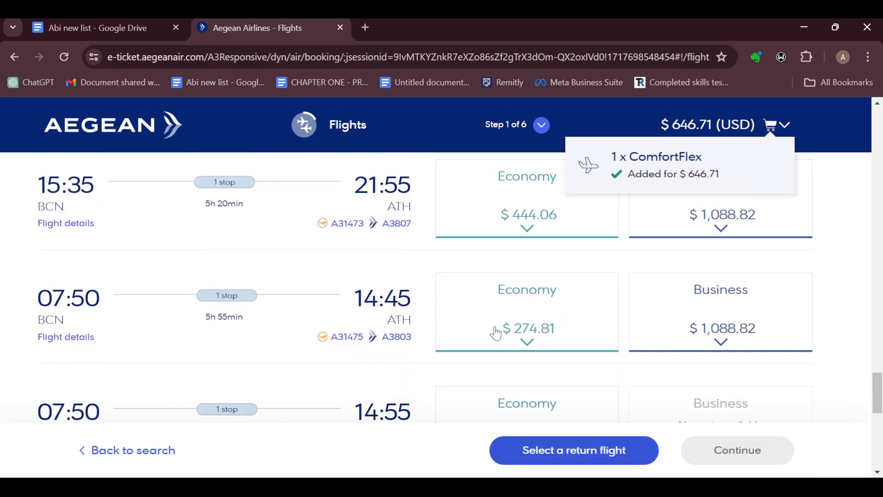
{"action": "scroll", "coordinate": [543, 322], "scroll_direction": "down", "scroll_amount": 2}
{"action": "left_click", "coordinate": [589, 342]}
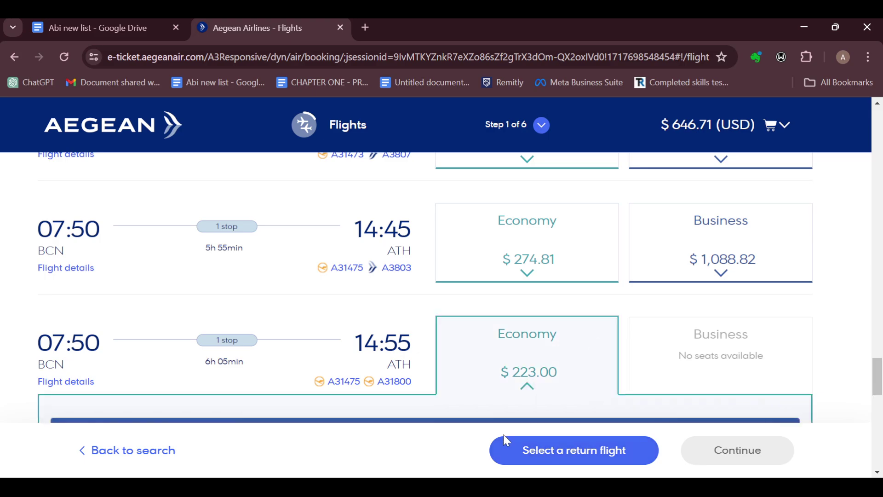
{"action": "scroll", "coordinate": [515, 368], "scroll_direction": "down", "scroll_amount": 3}
{"action": "scroll", "coordinate": [460, 355], "scroll_direction": "down", "scroll_amount": 4}
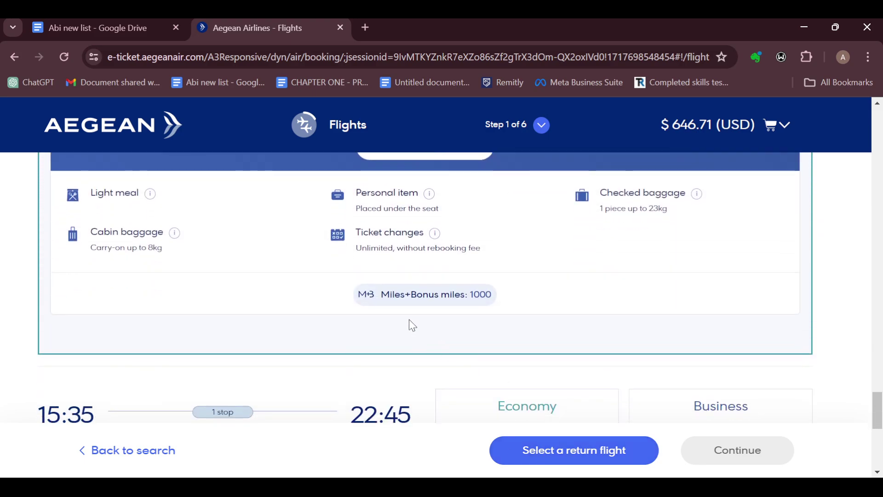
{"action": "scroll", "coordinate": [412, 325], "scroll_direction": "up", "scroll_amount": 3}
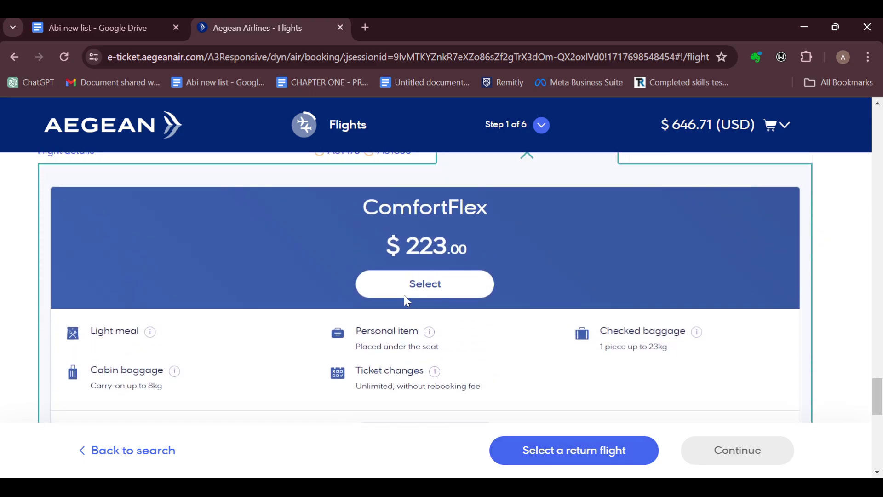
{"action": "left_click", "coordinate": [434, 282]}
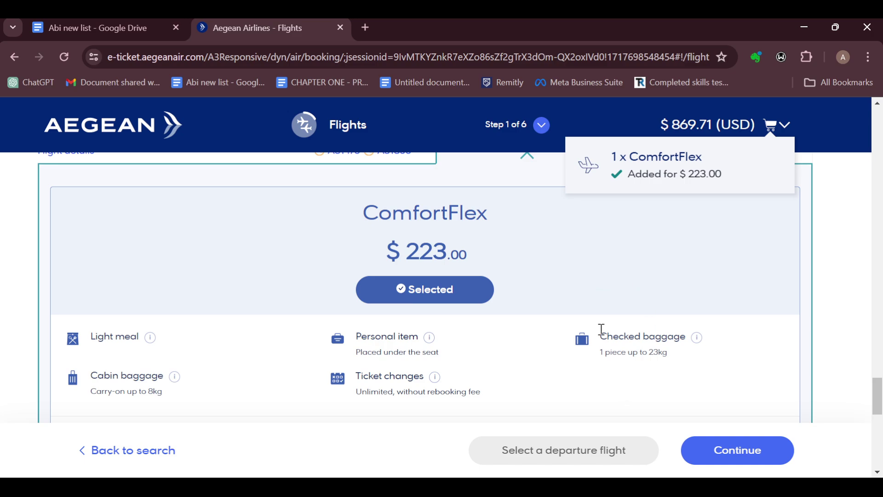
{"action": "left_click", "coordinate": [713, 453]}
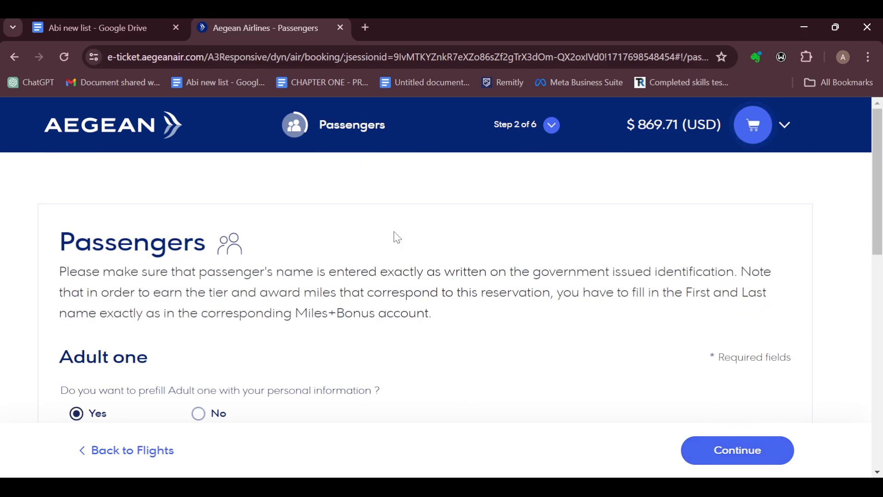
- Check the prefilled passenger and contact details and continue to seat selection
{"action": "scroll", "coordinate": [397, 238], "scroll_direction": "down", "scroll_amount": 9}
{"action": "scroll", "coordinate": [455, 296], "scroll_direction": "up", "scroll_amount": 4}
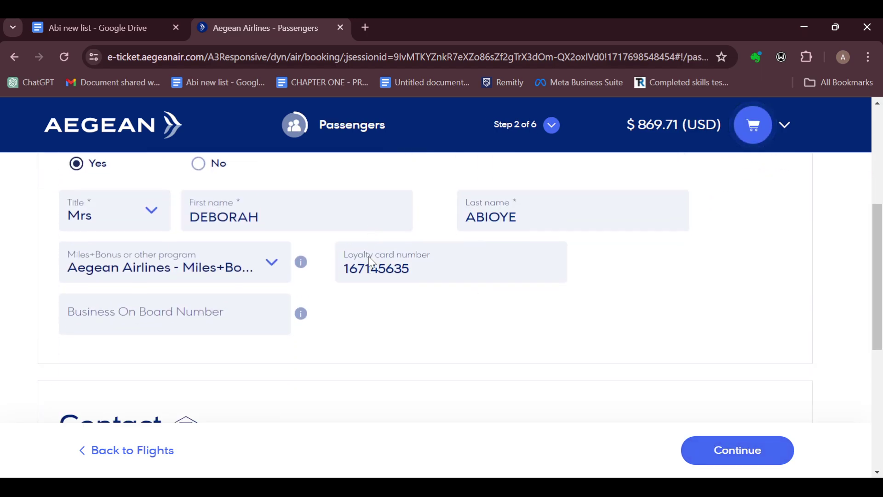
{"action": "scroll", "coordinate": [370, 260], "scroll_direction": "down", "scroll_amount": 5}
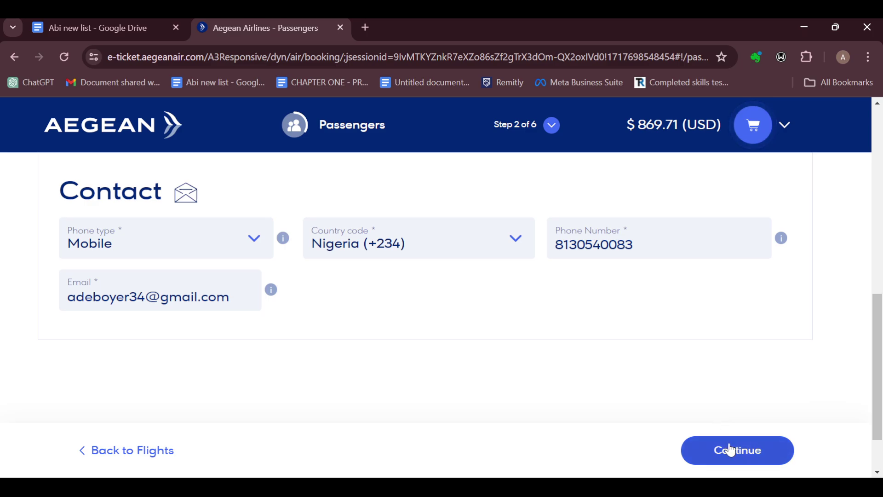
{"action": "left_click", "coordinate": [731, 449]}
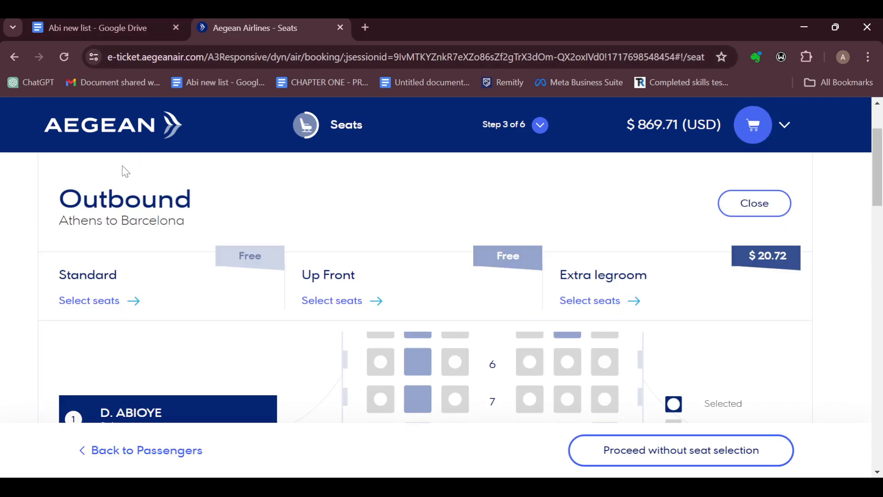
- Examine the outbound seat map and its Standard, Up Front and Extra legroom seat categories
{"action": "left_click_drag", "start_coordinate": [64, 205], "coordinate": [186, 221]}
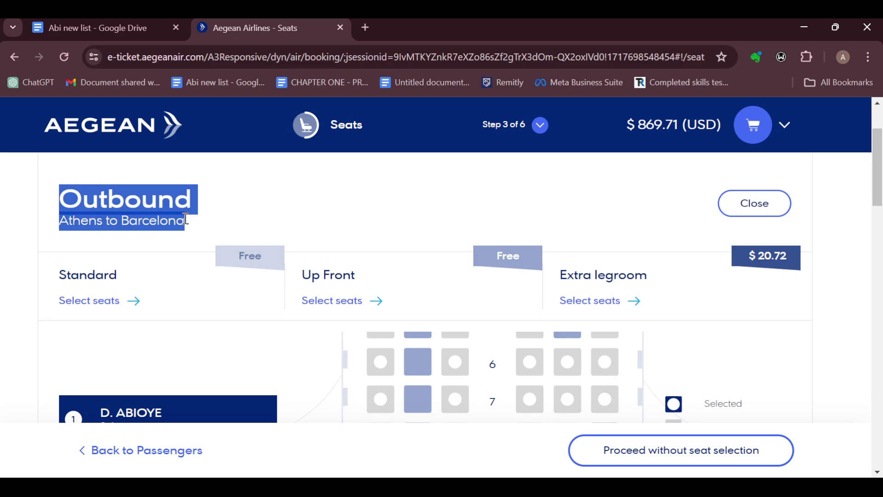
{"action": "left_click", "coordinate": [207, 204]}
{"action": "scroll", "coordinate": [220, 317], "scroll_direction": "down", "scroll_amount": 4}
{"action": "scroll", "coordinate": [239, 318], "scroll_direction": "up", "scroll_amount": 11}
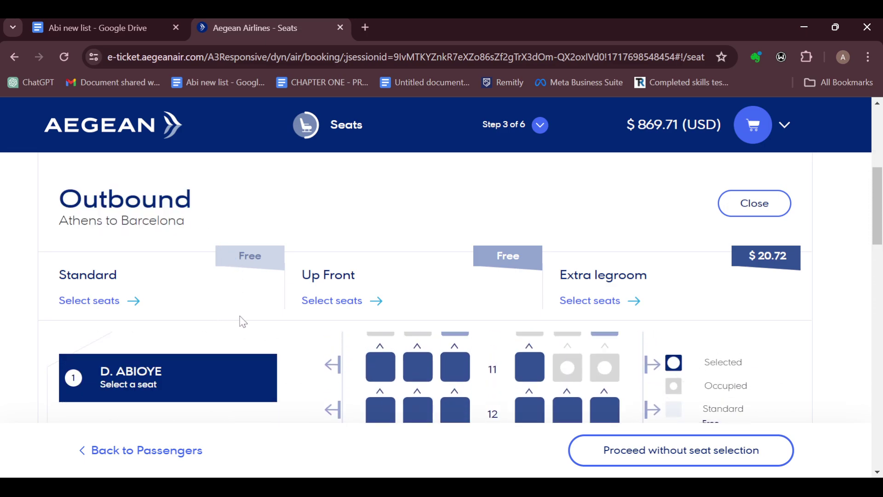
{"action": "scroll", "coordinate": [331, 285], "scroll_direction": "down", "scroll_amount": 3}
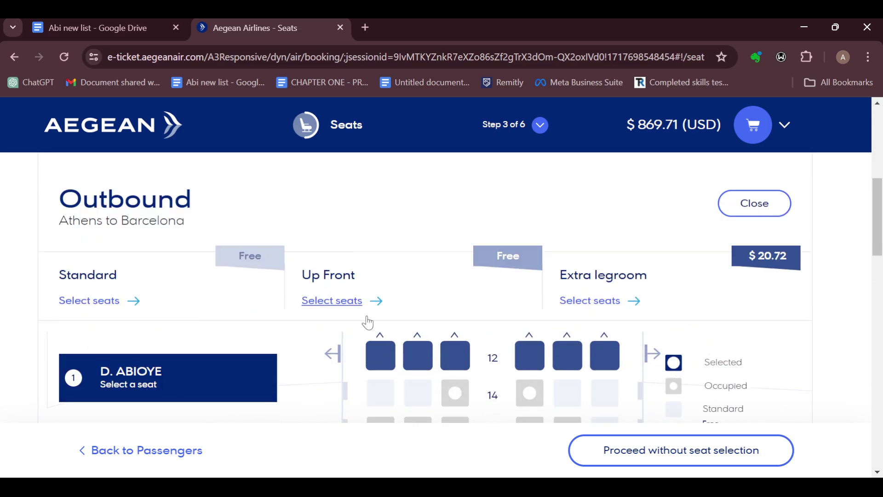
{"action": "scroll", "coordinate": [371, 324], "scroll_direction": "up", "scroll_amount": 5}
{"action": "scroll", "coordinate": [210, 311], "scroll_direction": "down", "scroll_amount": 1}
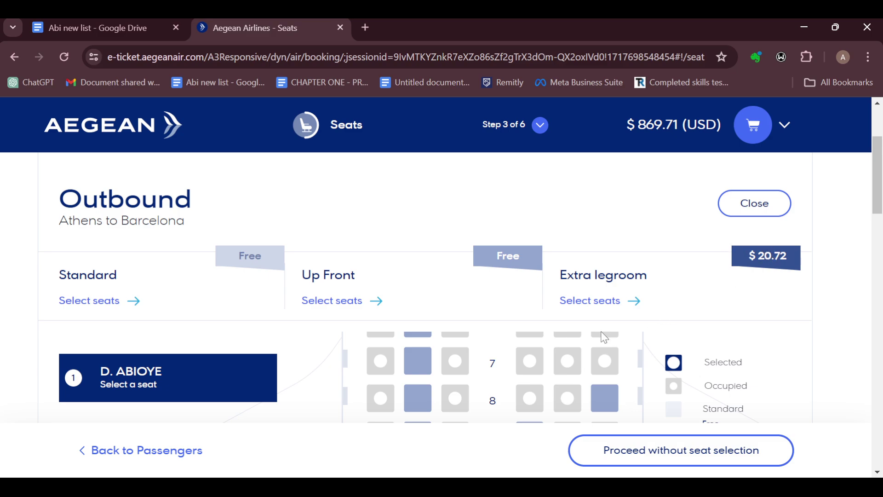
- Choose Extra legroom seat 12D for the outbound flight and agree to the exit-row conditions
{"action": "left_click", "coordinate": [600, 303]}
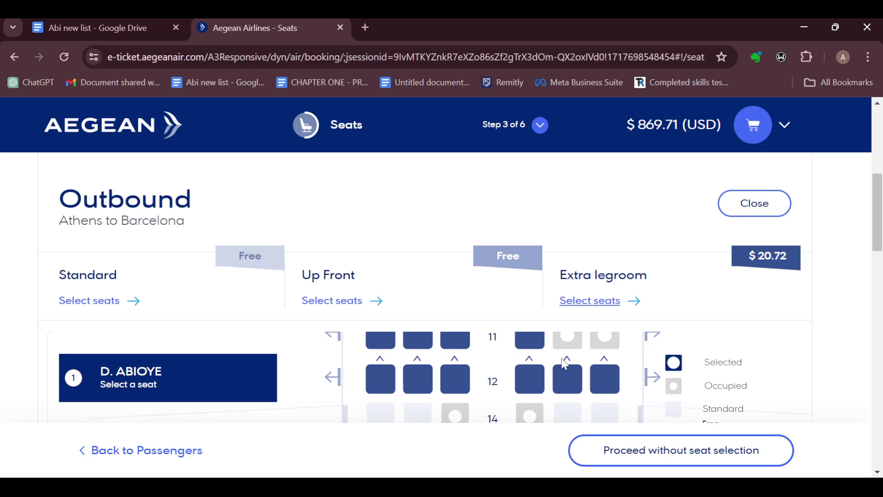
{"action": "left_click", "coordinate": [534, 376]}
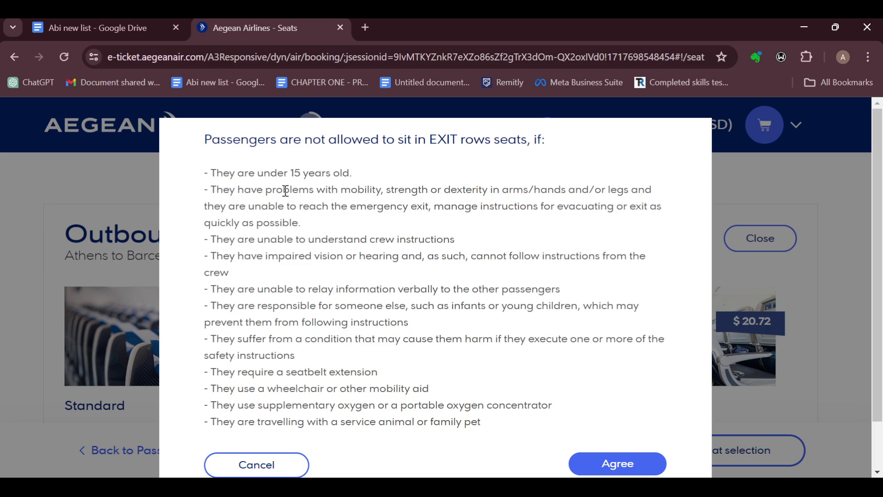
{"action": "scroll", "coordinate": [391, 148], "scroll_direction": "down", "scroll_amount": 1}
{"action": "scroll", "coordinate": [408, 148], "scroll_direction": "up", "scroll_amount": 1}
{"action": "left_click", "coordinate": [617, 463]}
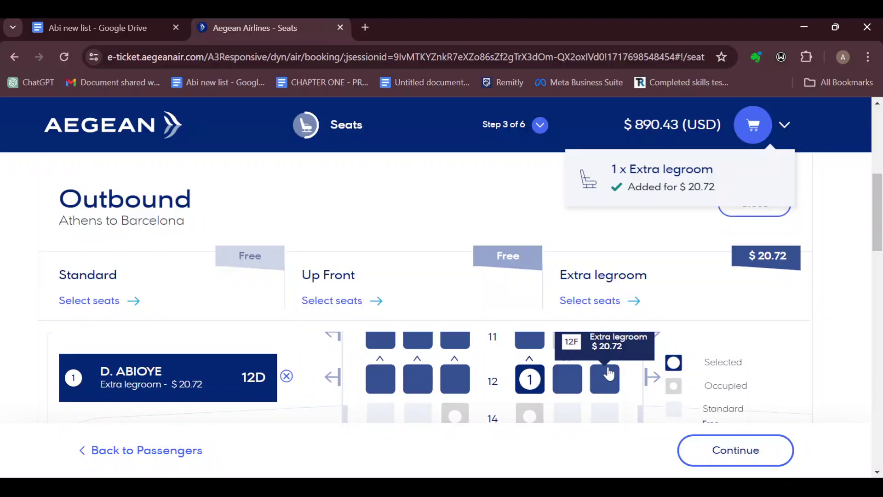
- Change the outbound seat to Extra legroom seat 12F, agree to the exit-row conditions and continue to the extras
{"action": "left_click", "coordinate": [602, 376]}
{"action": "left_click", "coordinate": [617, 462]}
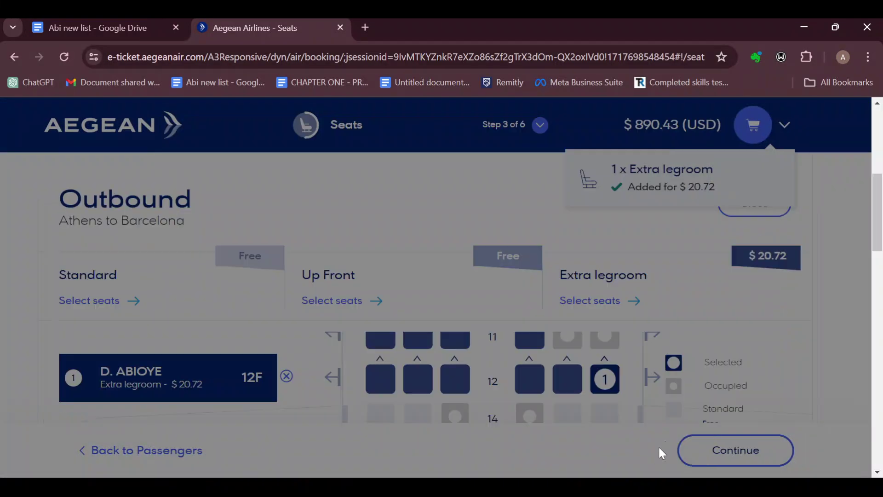
{"action": "left_click", "coordinate": [735, 453]}
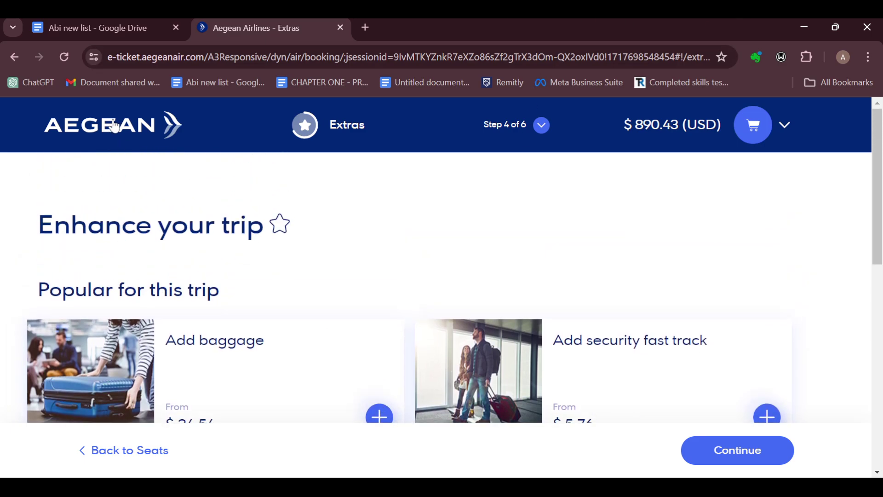
- Leave the booking process for the airline's homepage
{"action": "left_click", "coordinate": [115, 126]}
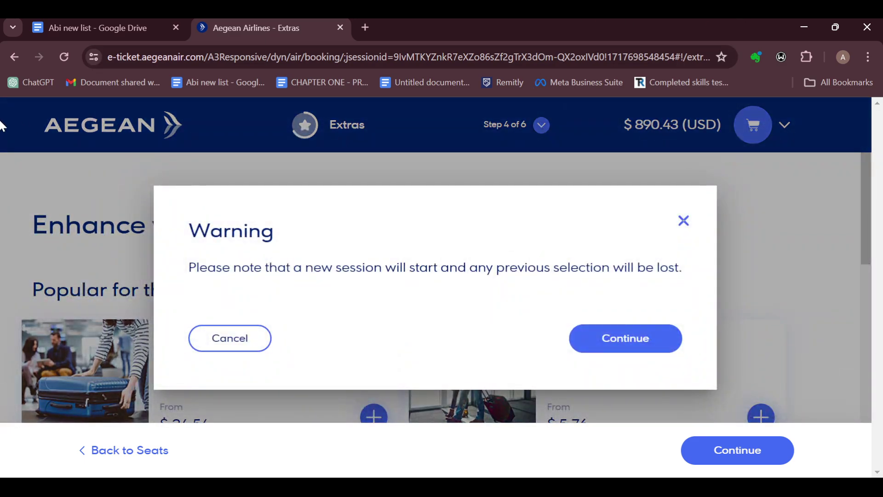